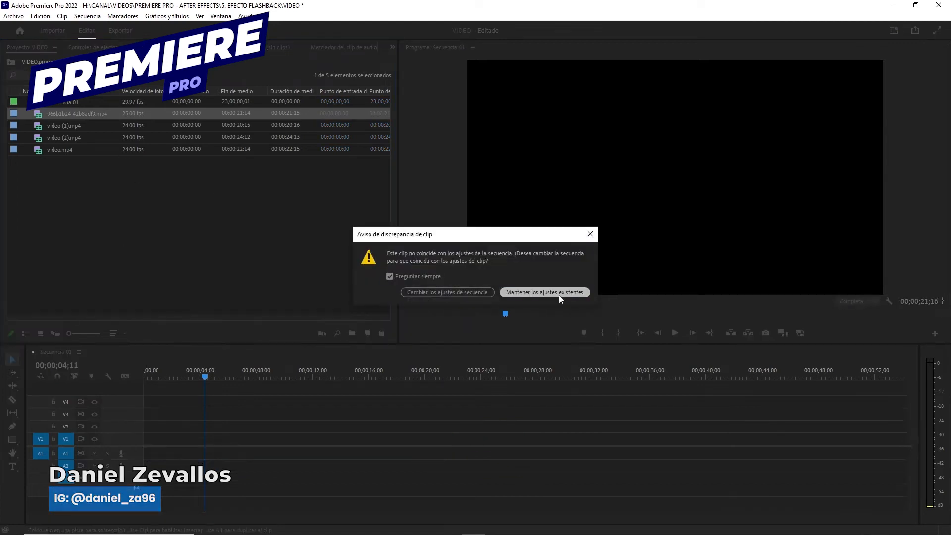
- Keep the existing sequence settings for the first clip and place video (1).mp4 right after it on track V1
click(553, 290)
drag(64, 132, 115, 173)
drag(422, 371, 480, 438)
- Move the playhead exactly to the cut between the two clips on V1
click(480, 372)
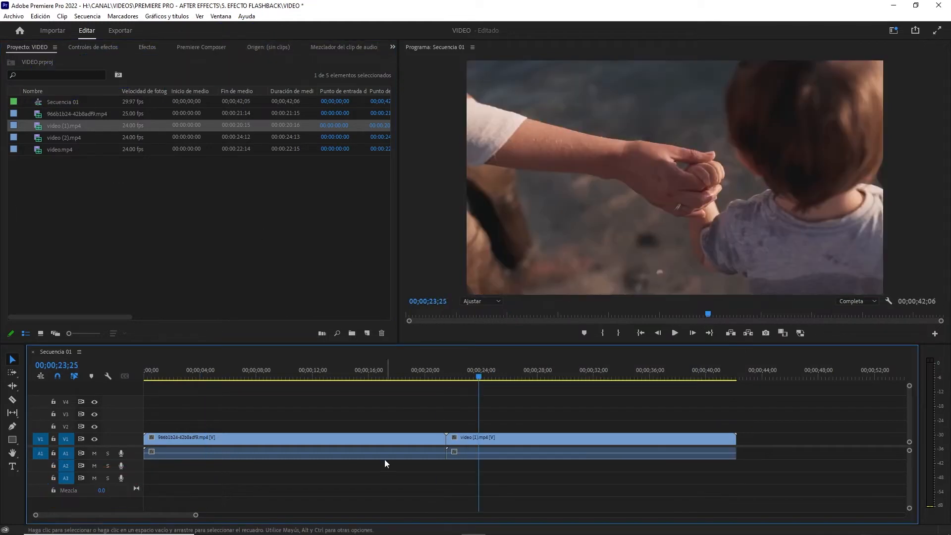
click(452, 373)
key(equal)
key(equal)
key(equal)
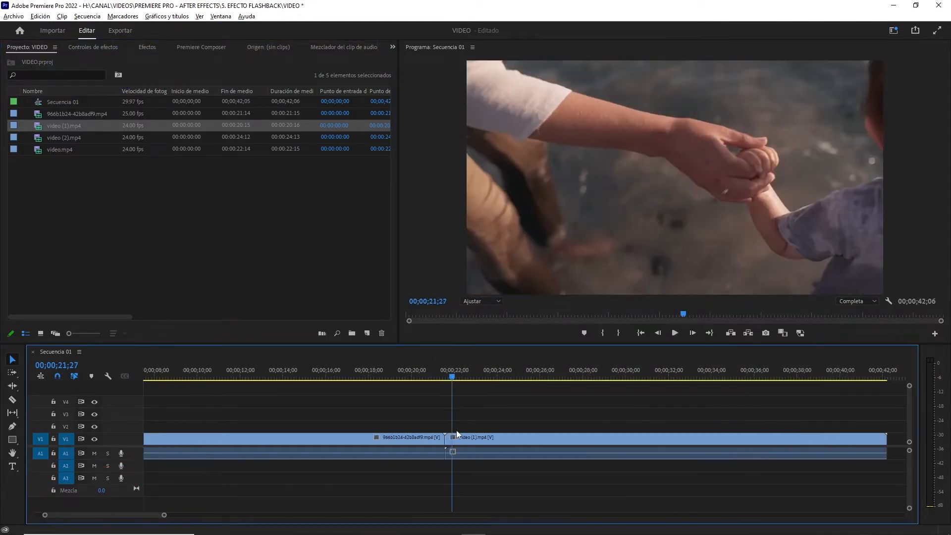
key(Up)
- Create an adjustment layer with the default settings and place it on V2 over the cut between the clips
click(244, 238)
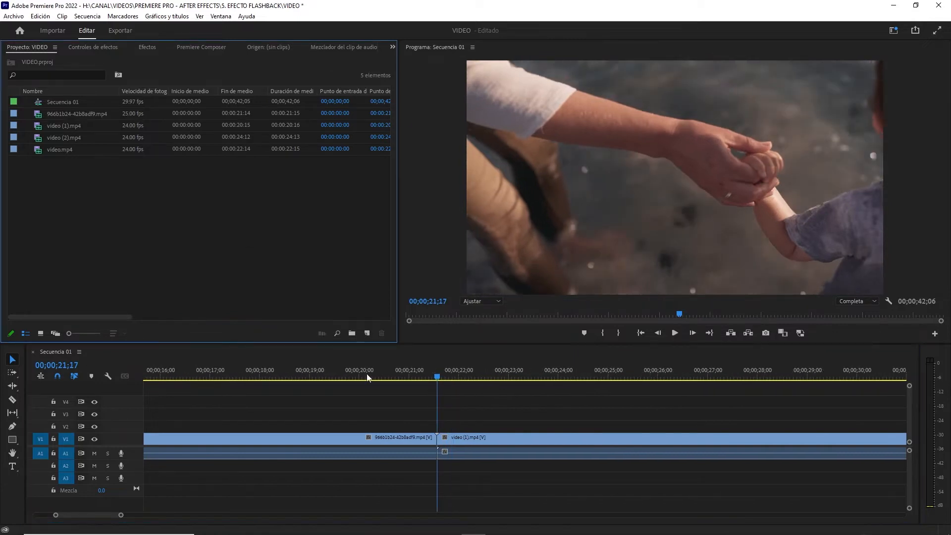
click(367, 334)
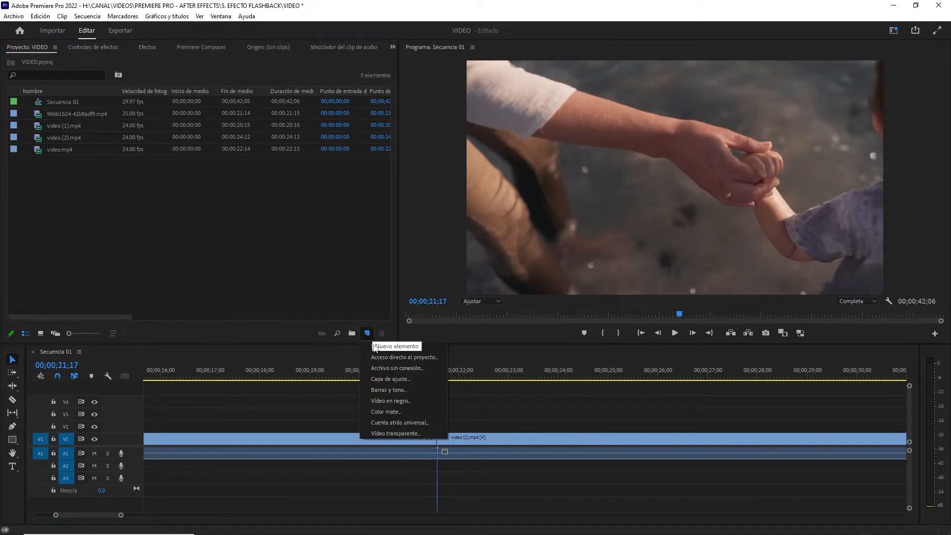
click(426, 379)
click(484, 306)
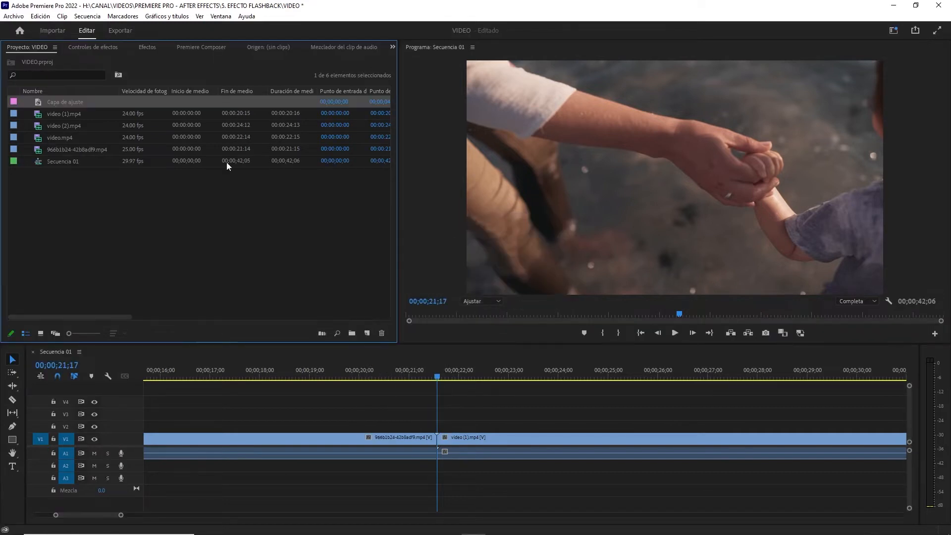
drag(375, 372, 458, 430)
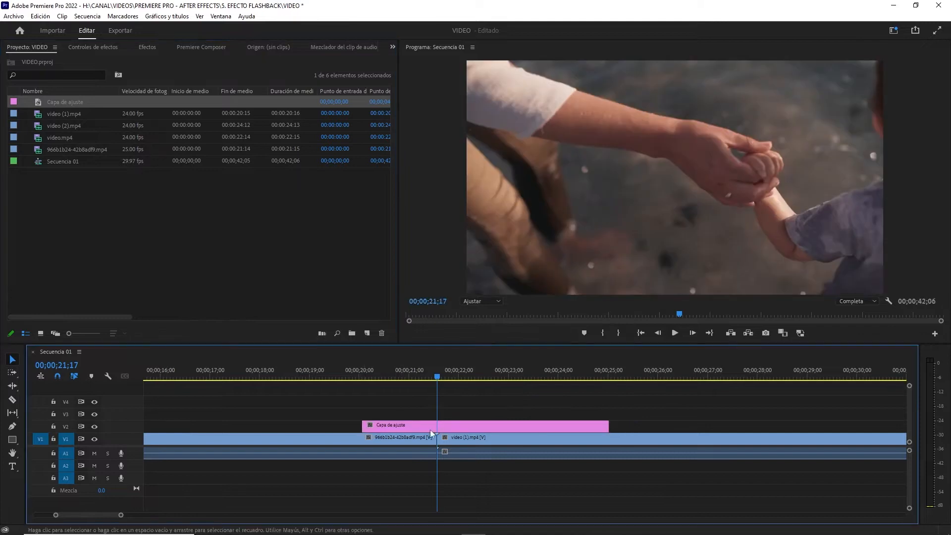
- Set the adjustment layer's duration to 00;00;02;00 and centre it over the cut
right_click(458, 429)
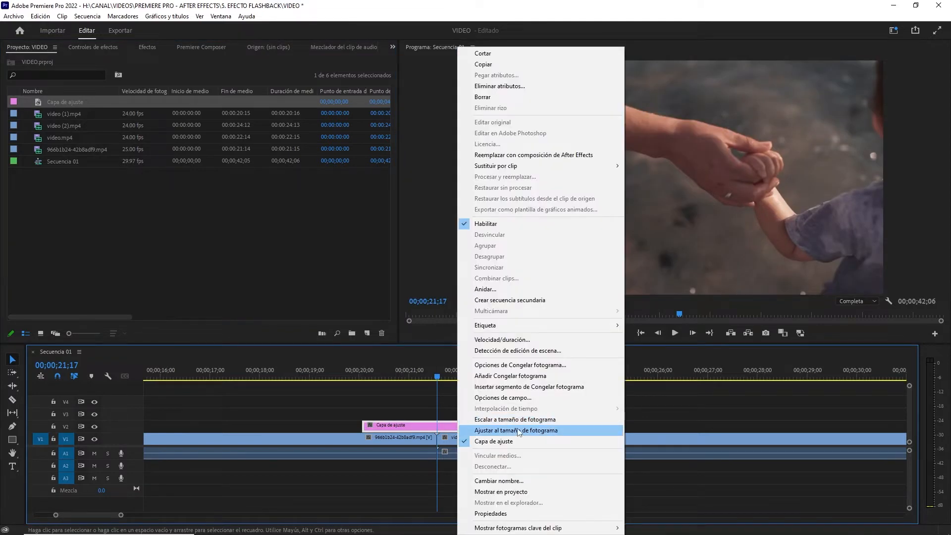
click(516, 340)
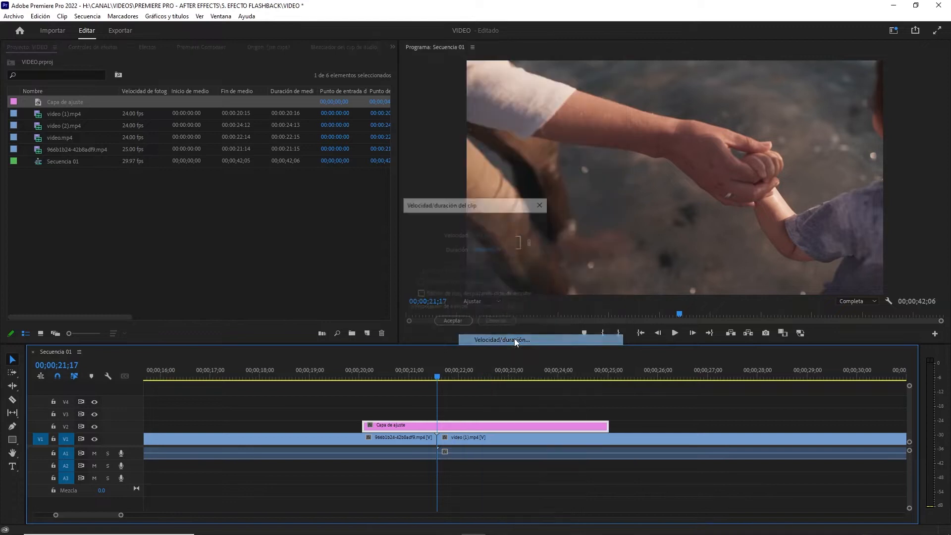
click(500, 250)
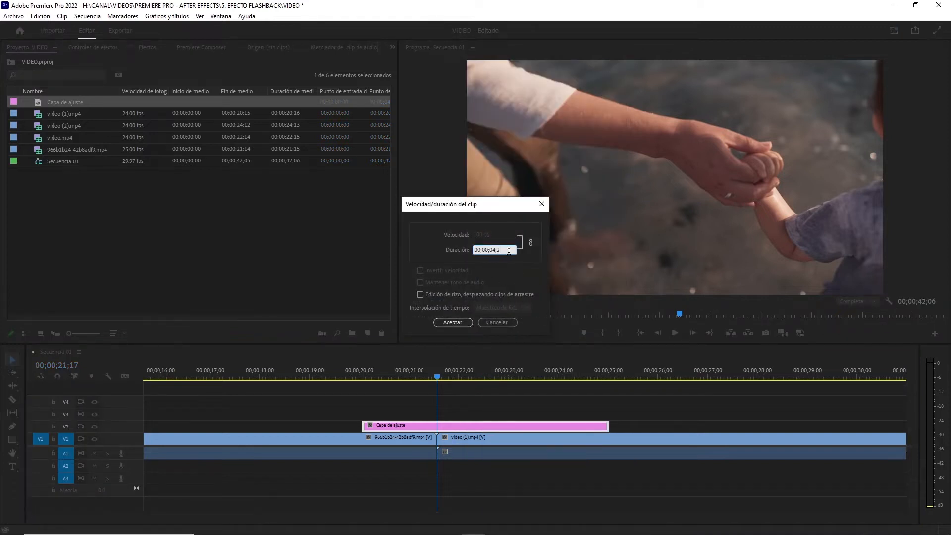
key(BackSpace)
text(2)
click(519, 278)
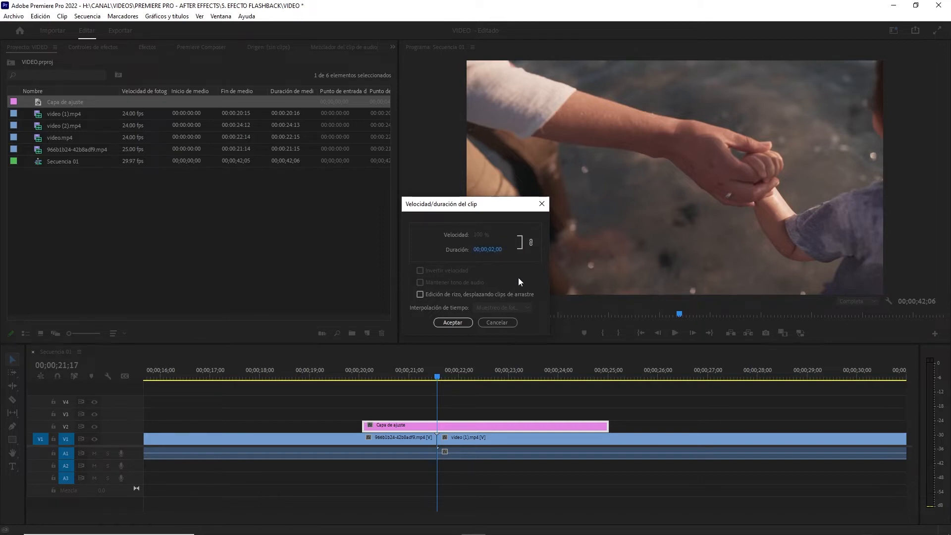
click(453, 322)
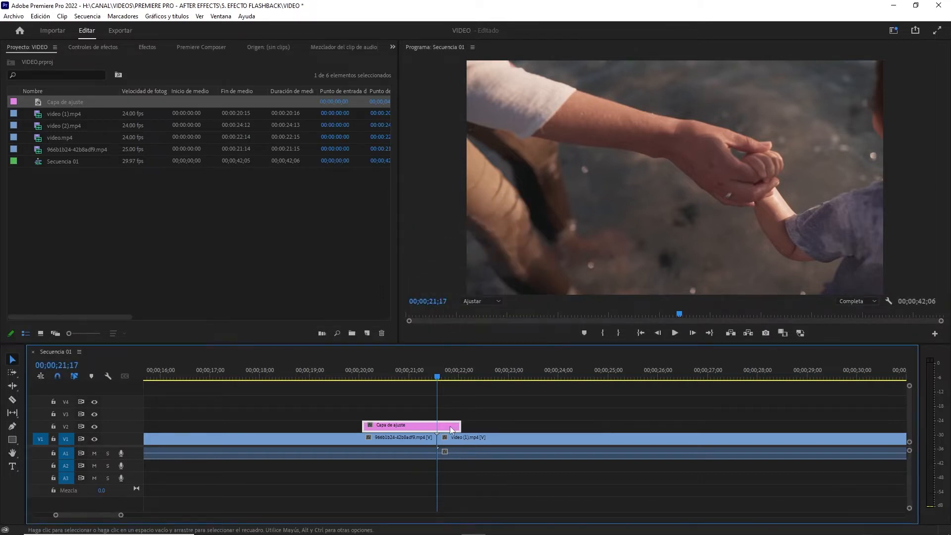
scroll(450, 426, up, 3)
drag(430, 426, 497, 427)
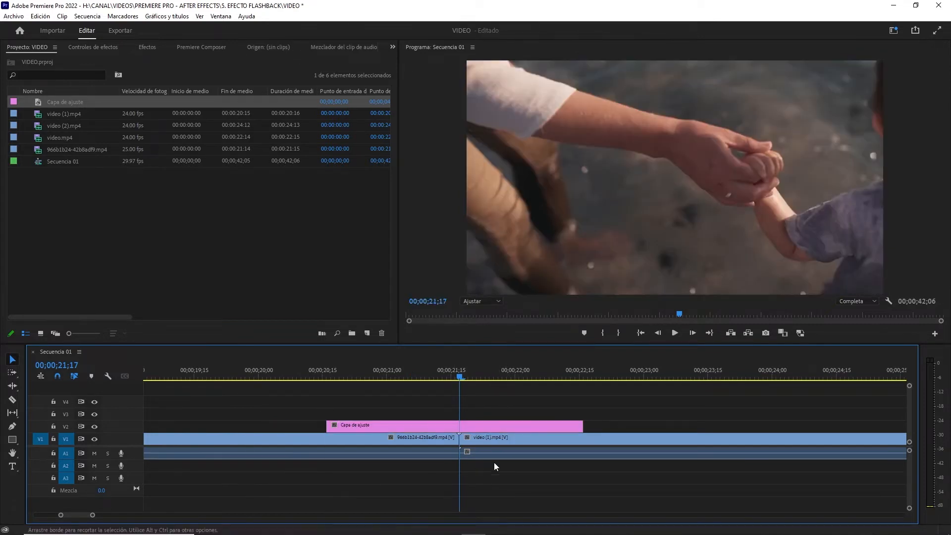
- Find the Desenfoque gaussiano effect by searching for GAUS and apply it to the adjustment layer
click(425, 425)
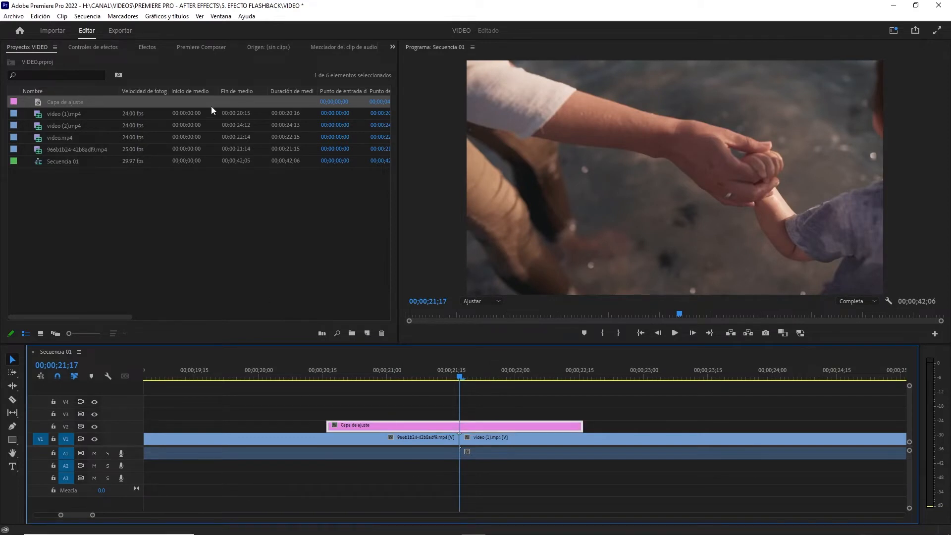
click(93, 47)
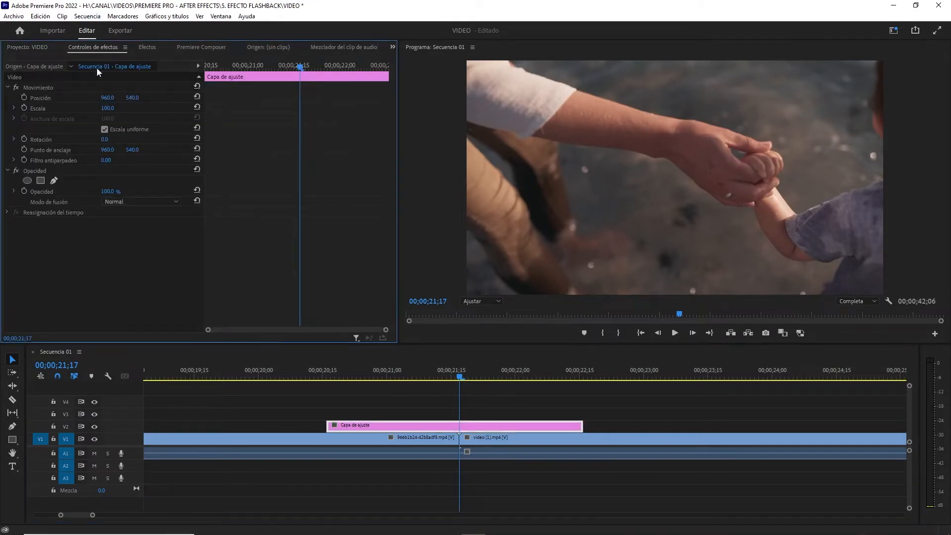
click(146, 46)
click(95, 60)
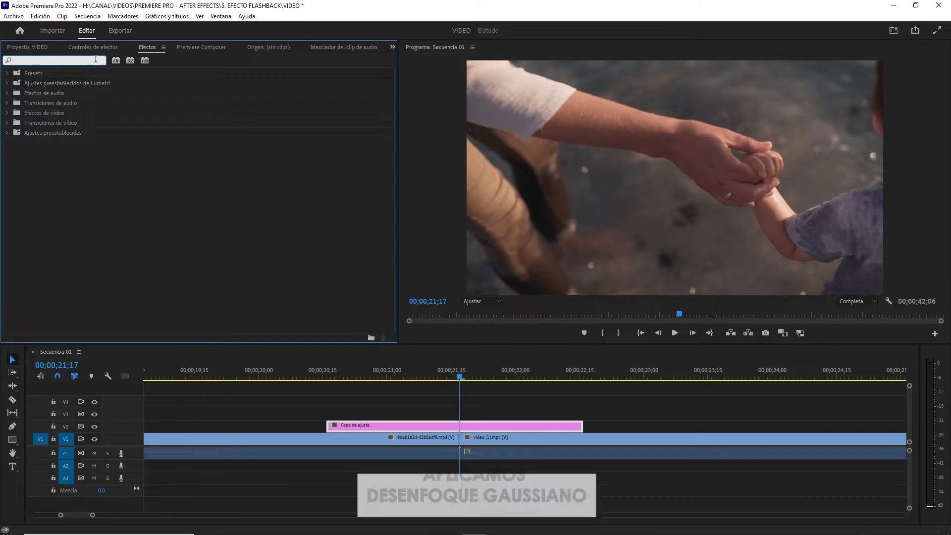
text(GAU)
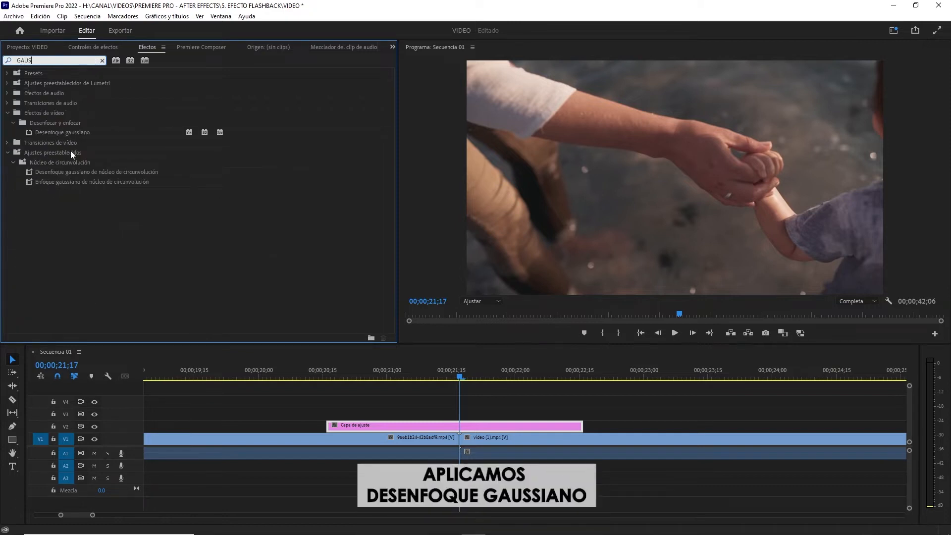
text(S)
drag(77, 133, 480, 427)
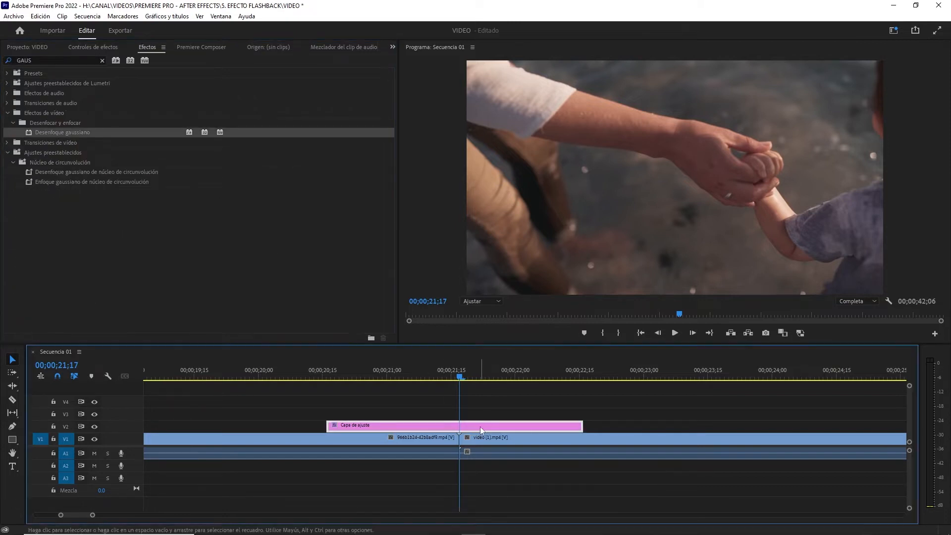
- Set the adjustment layer's Gaussian blur amount to 100 and enable keyframing for it at the cut
click(92, 47)
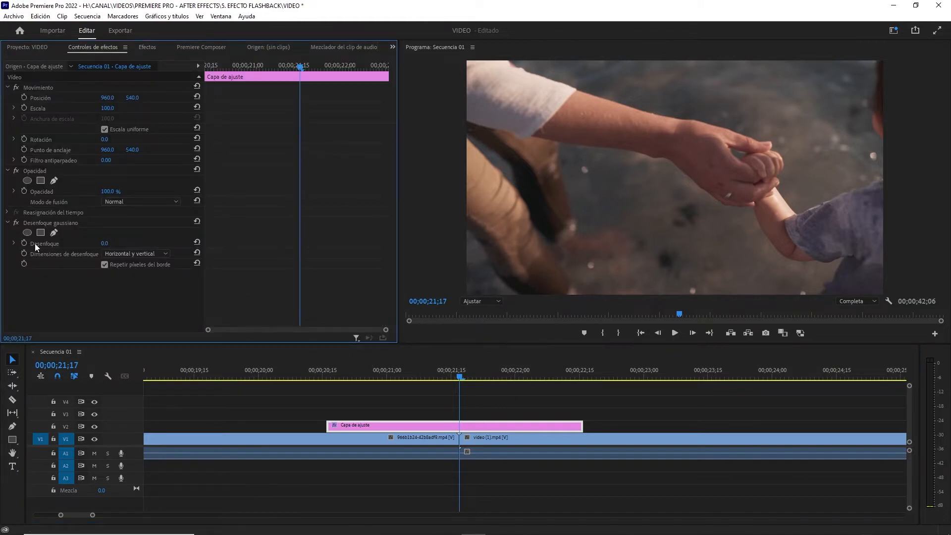
click(106, 244)
text(100)
key(Return)
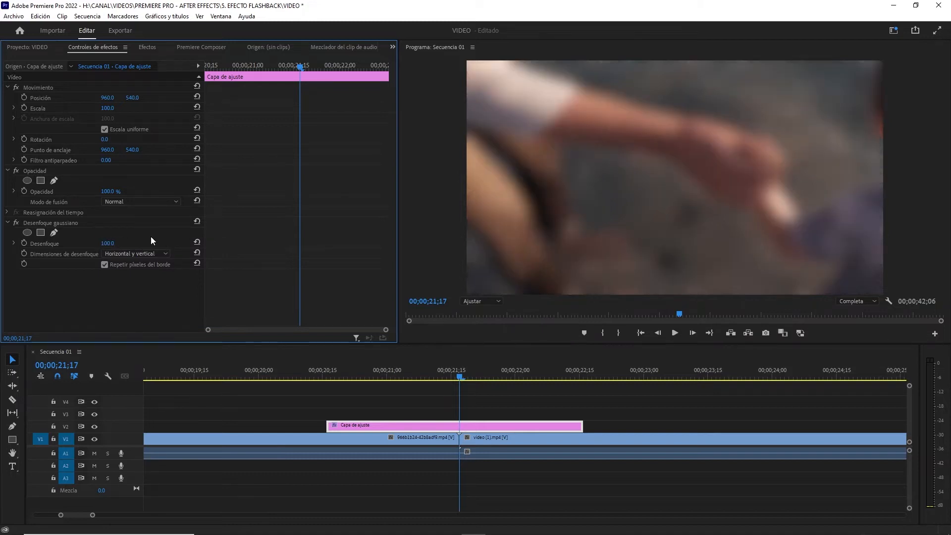
click(23, 243)
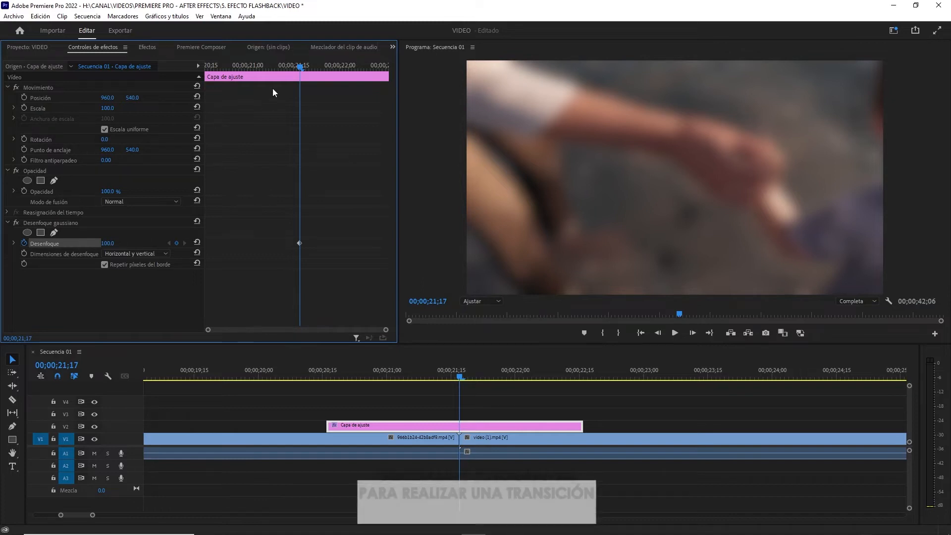
- Add blur keyframes with a value of 0 at 00;00;20;24 and 00;00;22;05, on either side of the cut
drag(300, 67, 232, 73)
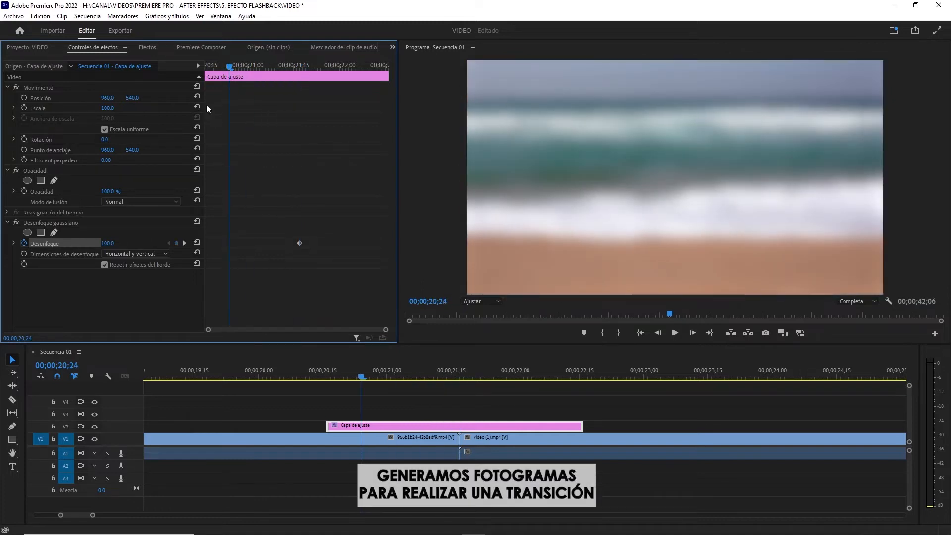
click(108, 244)
text(0)
key(Return)
click(355, 66)
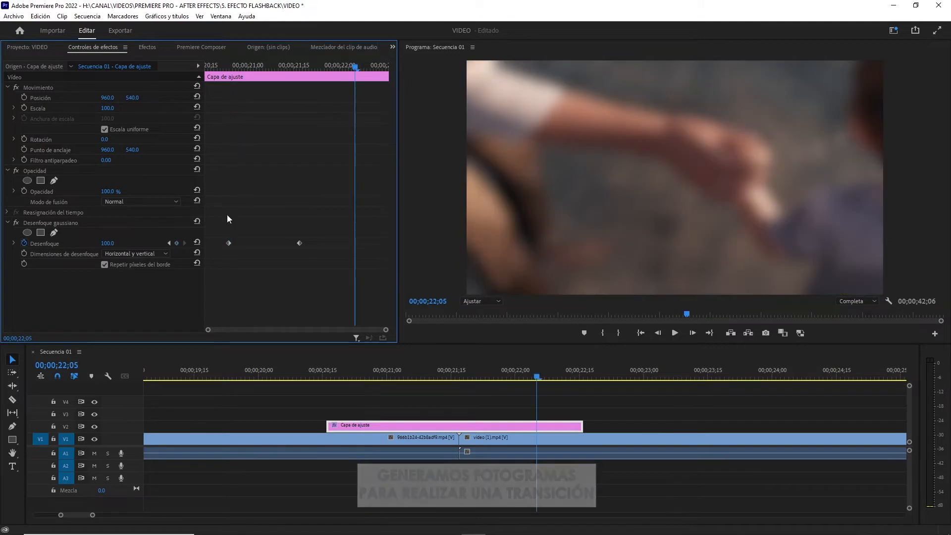
click(105, 243)
text(0)
key(Return)
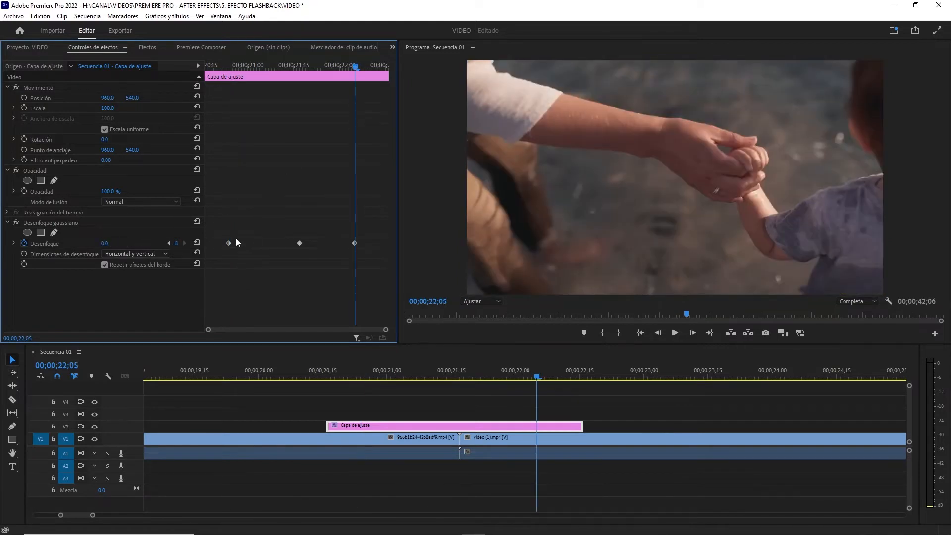
- Move the two outer blur keyframes to the adjustment layer's start and end, and preview the blur transition
drag(229, 244, 203, 243)
drag(354, 243, 399, 246)
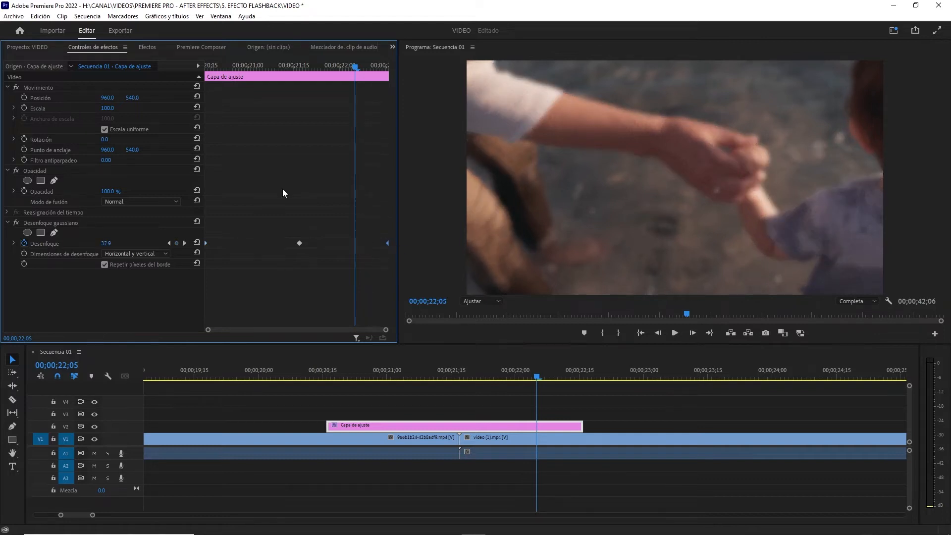
drag(342, 379, 599, 375)
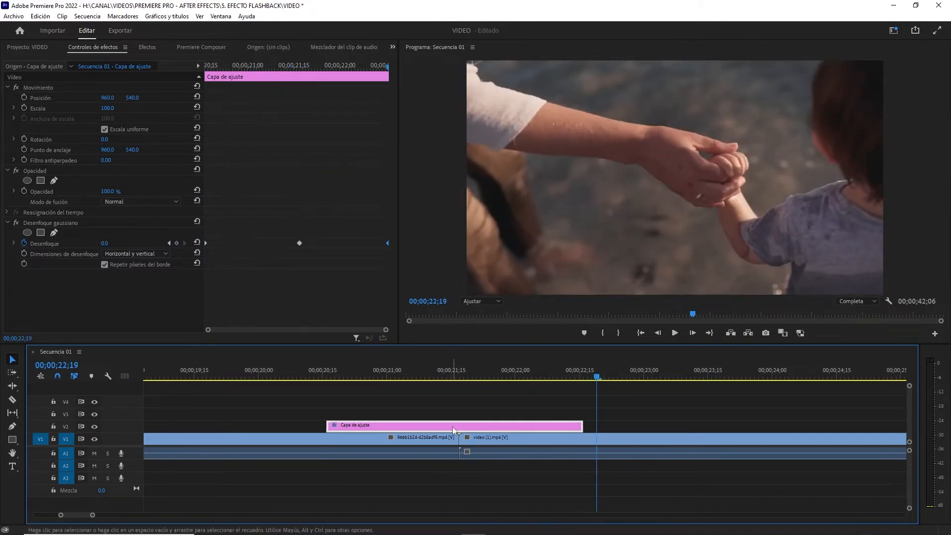
- Duplicate the adjustment layer onto V3 directly above the original and select the copy
mouse_move(456, 427)
mouse_down()
mouse_move(463, 413)
mouse_move(455, 414)
mouse_up()
click(468, 375)
click(449, 415)
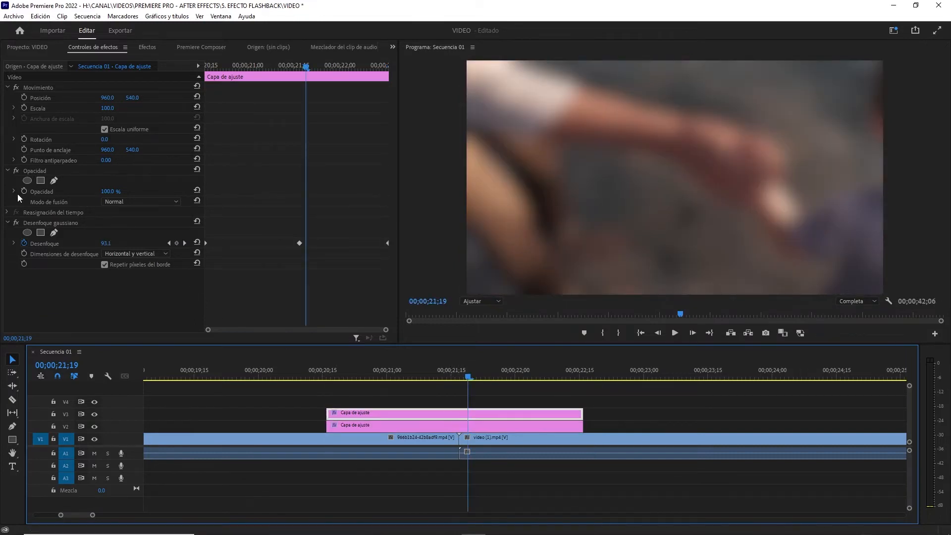
- With the playhead back at the cut, set the upper adjustment layer's blend mode to Sobreexposición de color
drag(309, 70, 304, 71)
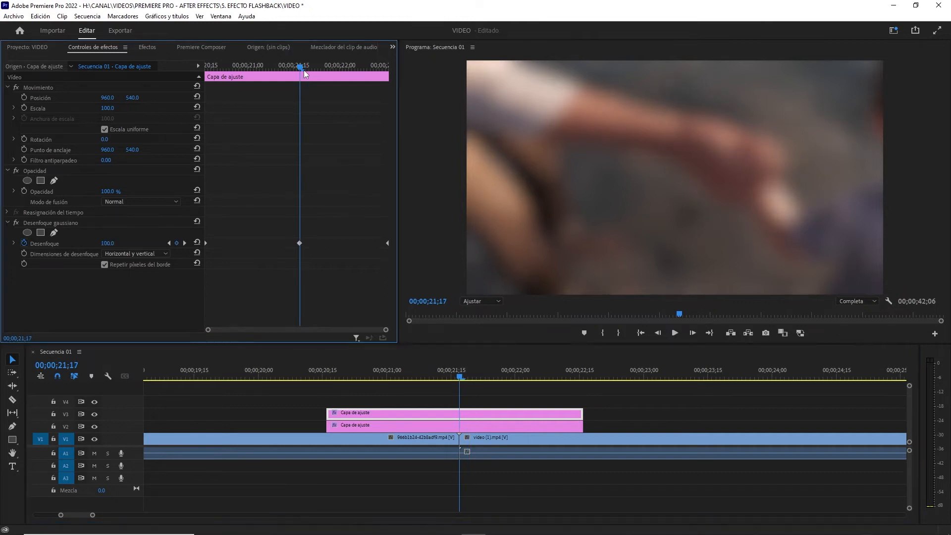
click(155, 201)
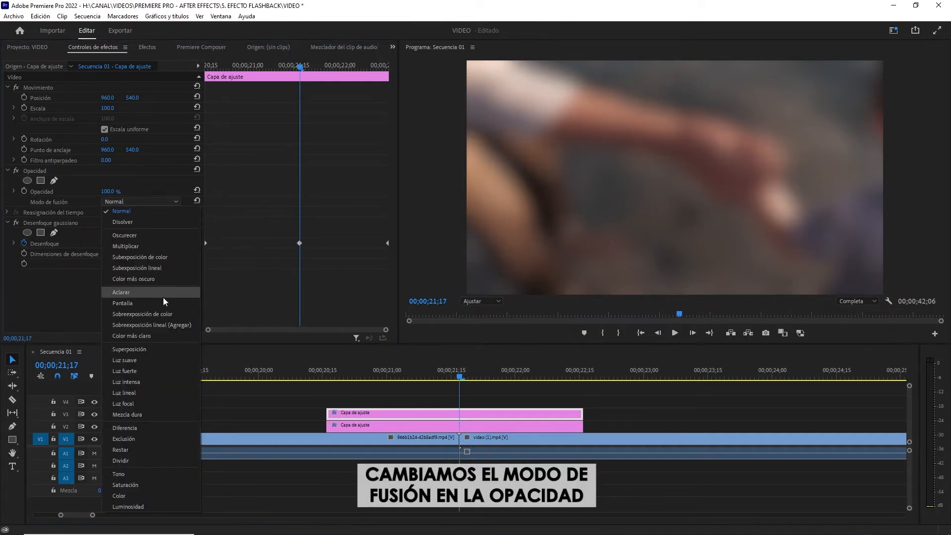
click(149, 315)
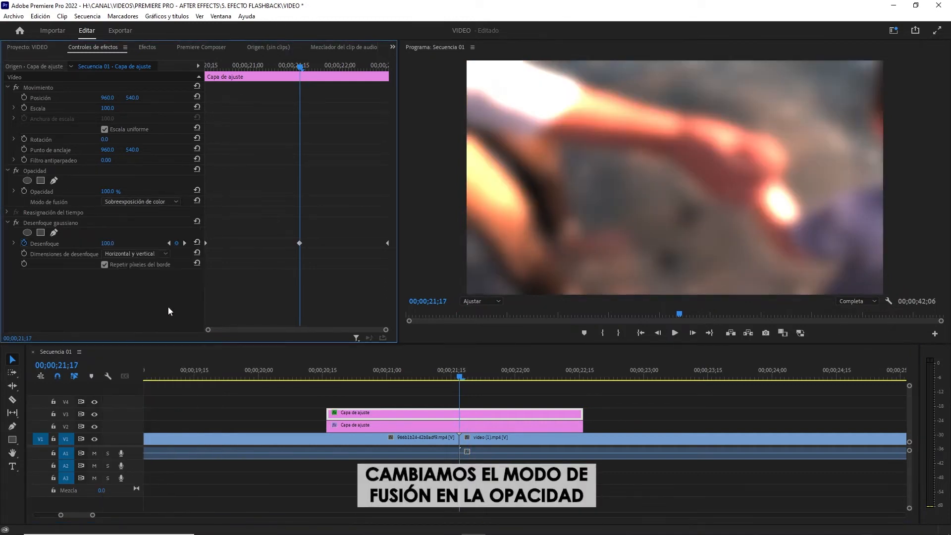
- Keyframe the upper adjustment layer's opacity at 100% on the cut and 0% at its start and end, and preview the flash
click(24, 192)
click(245, 67)
drag(246, 67, 196, 67)
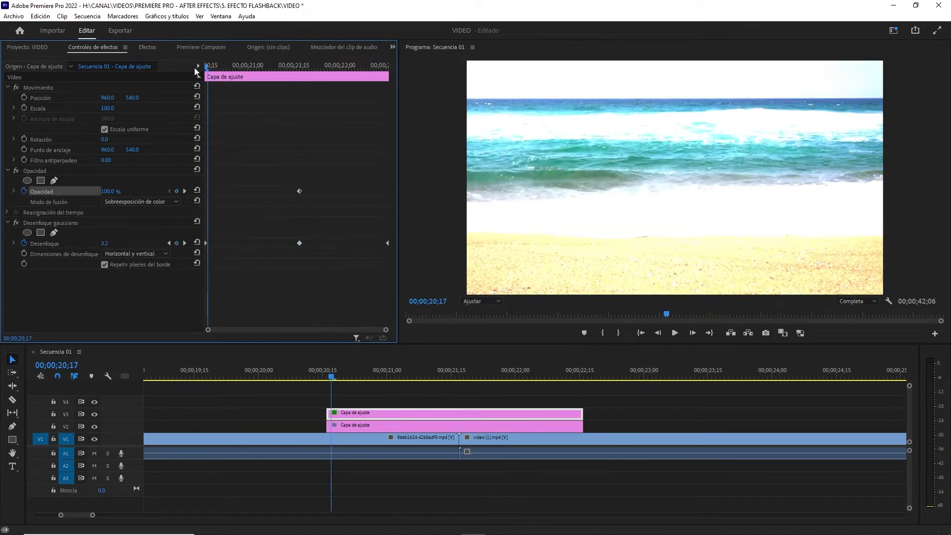
text(0)
key(Return)
drag(352, 68, 397, 67)
click(114, 190)
text(0)
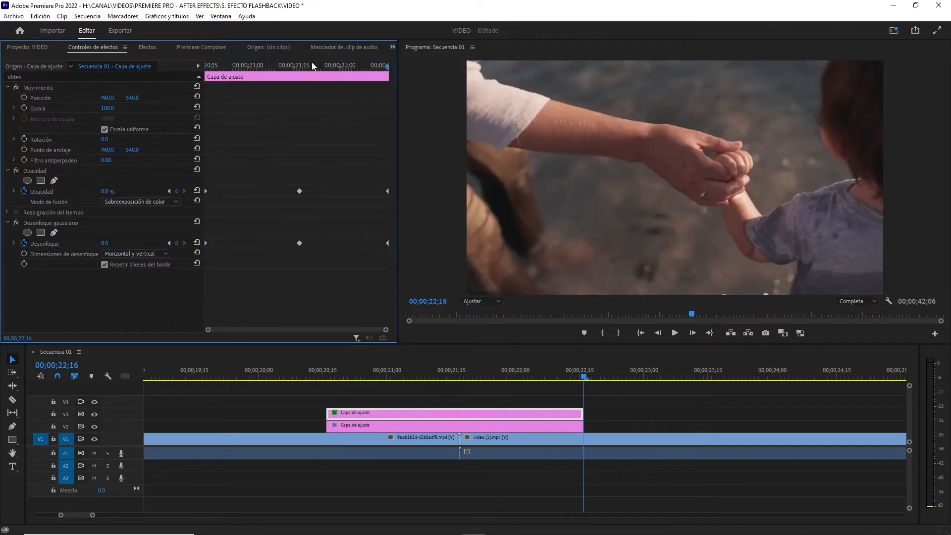
drag(298, 67, 329, 86)
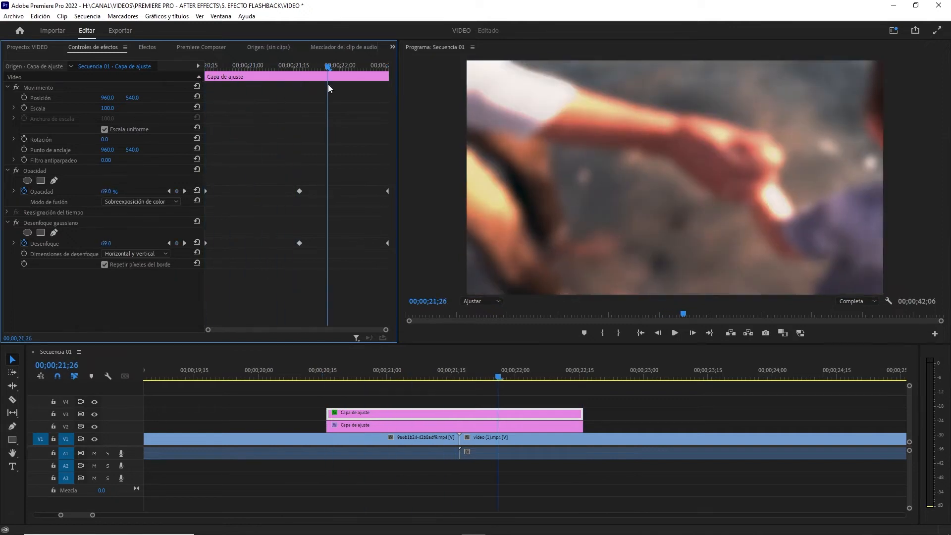
- Add the Disolución cruzada video transition at the cut between the two V1 clips, accepting repeated frames
click(601, 372)
click(464, 441)
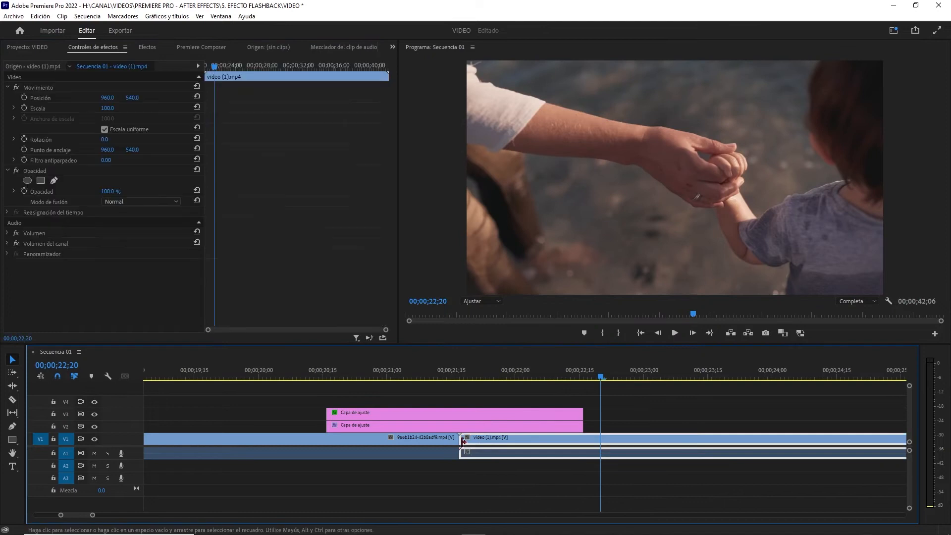
click(455, 441)
click(141, 46)
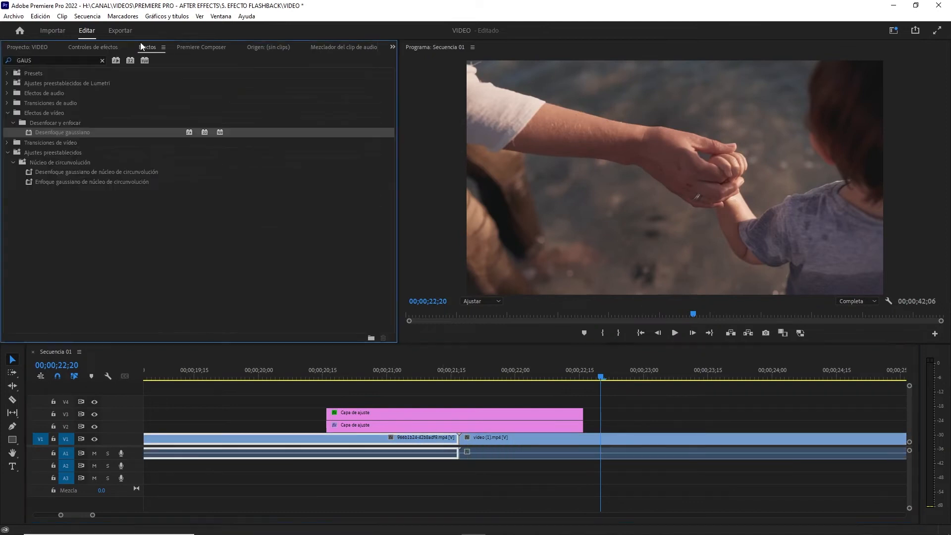
click(102, 60)
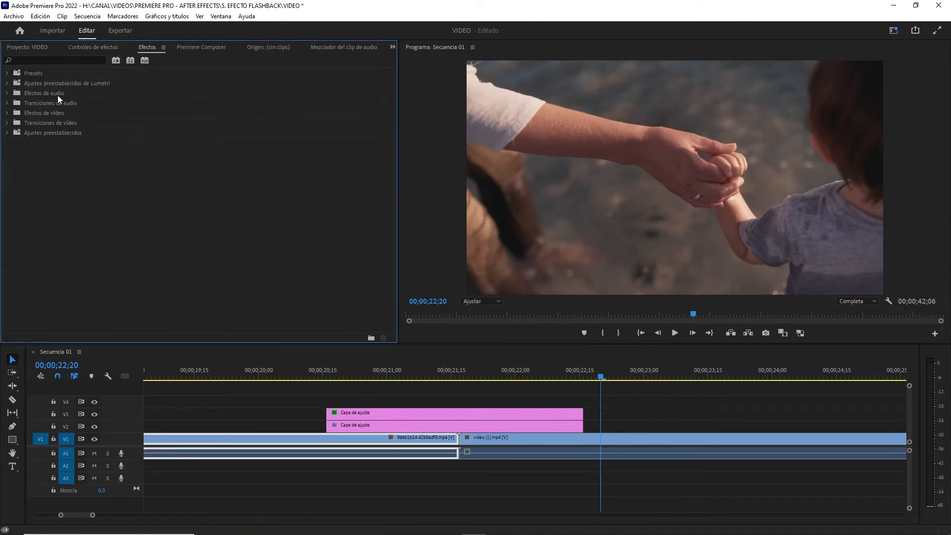
click(7, 122)
click(12, 163)
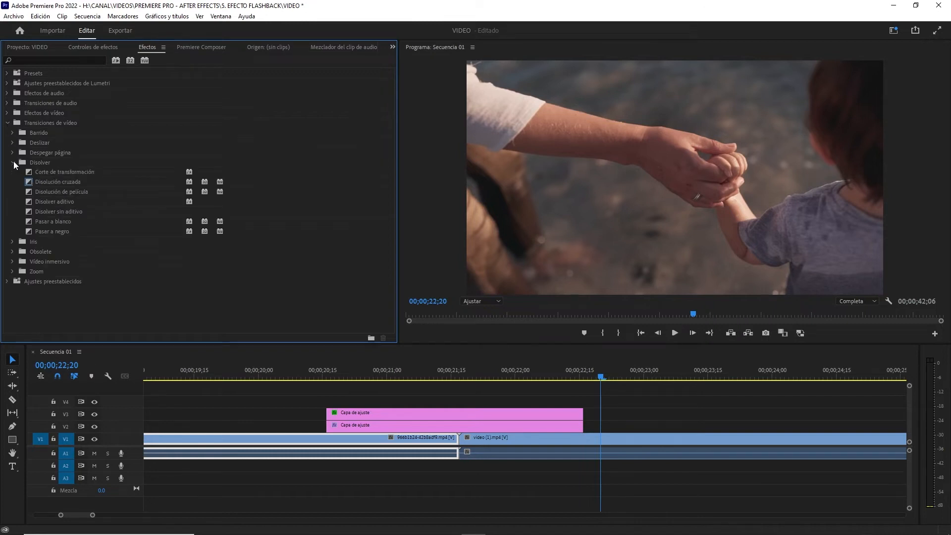
drag(58, 182, 459, 446)
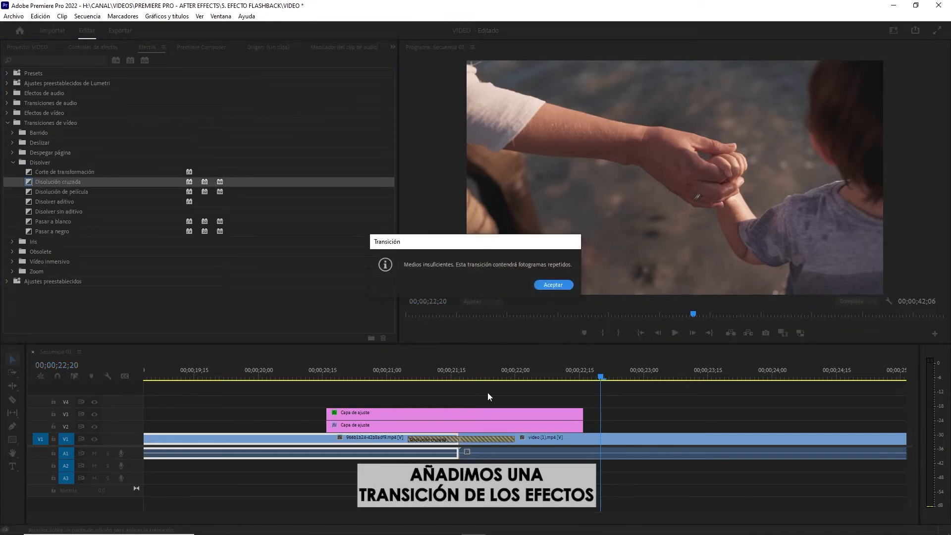
click(551, 287)
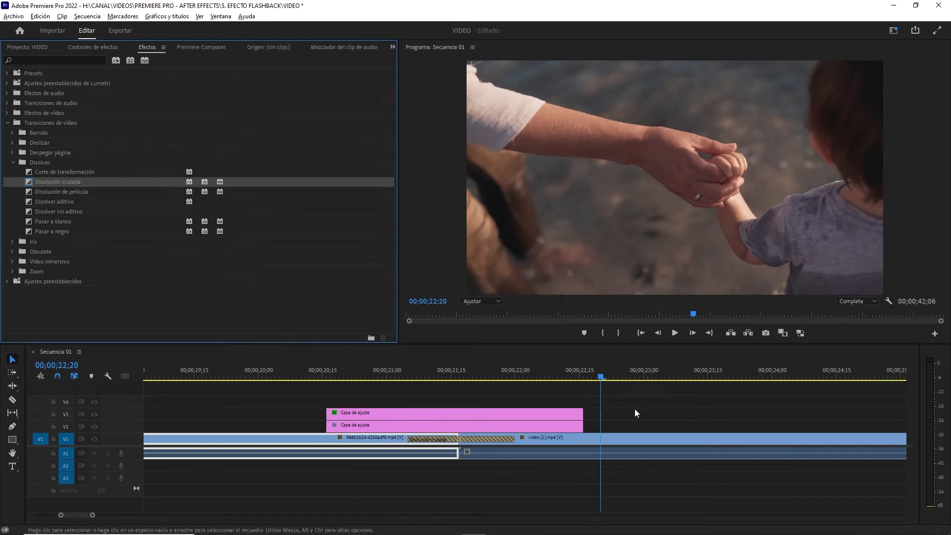
- Move both short adjustment layers up one track, to V3 and V4, leaving V2 empty
scroll(639, 412, down, 7)
scroll(648, 407, down, 1)
scroll(647, 403, down, 3)
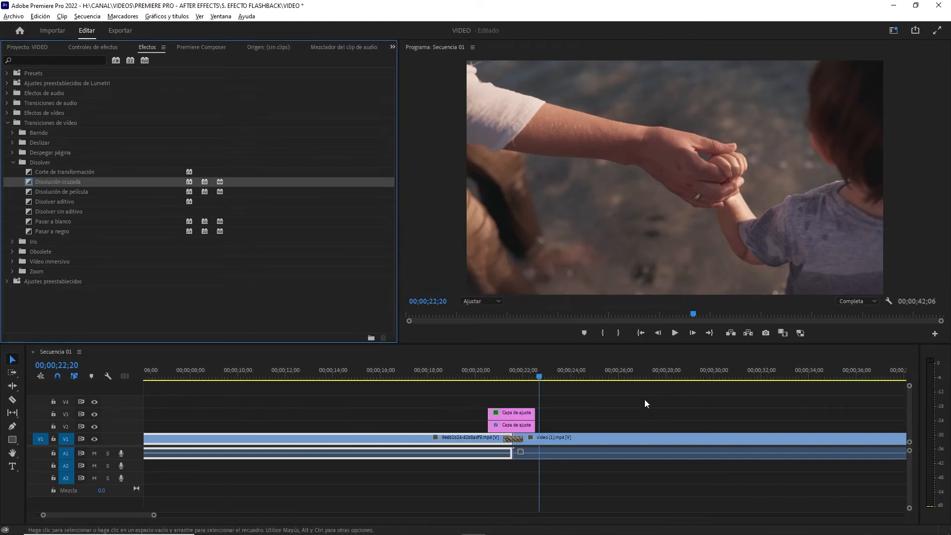
scroll(556, 409, down, 4)
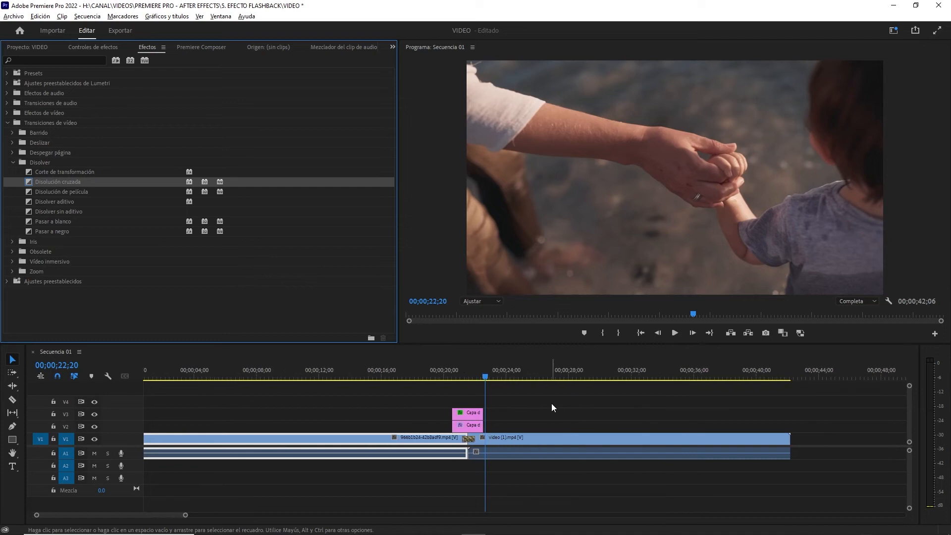
click(465, 367)
drag(456, 396, 429, 415)
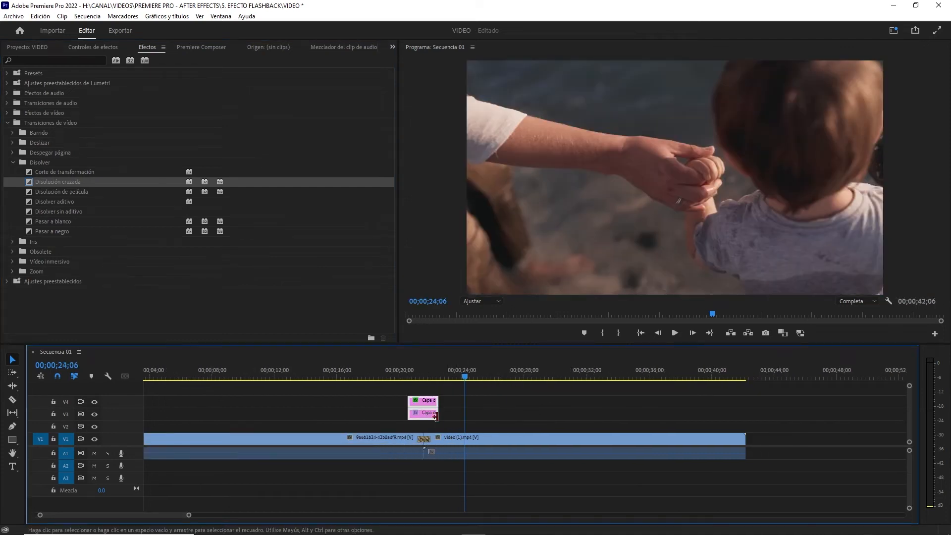
- Place an adjustment layer copy on V2 spanning the second clip from the cut to its end, and remove its Gaussian blur
drag(433, 414, 746, 426)
drag(491, 427, 424, 428)
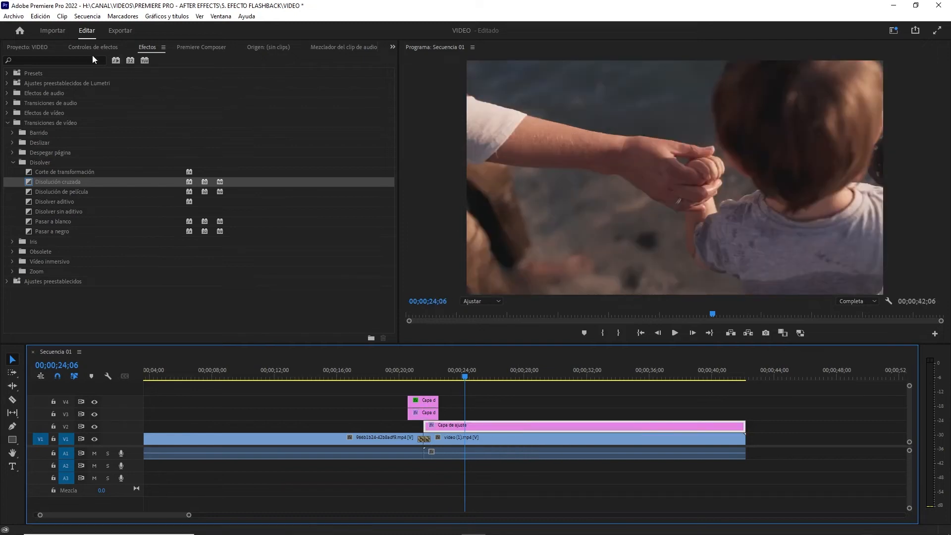
click(89, 47)
click(31, 223)
key(Delete)
click(509, 422)
- Add a Lumetri vignette to the V2 adjustment layer with Cantidad 2.3, Punto medio 73, Redondez 2.1 and Calado 66
click(221, 15)
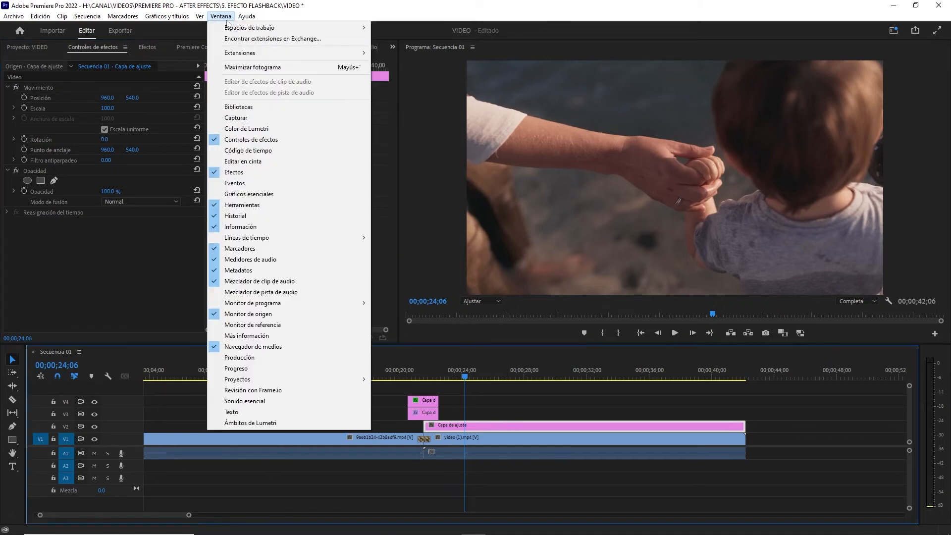
click(281, 129)
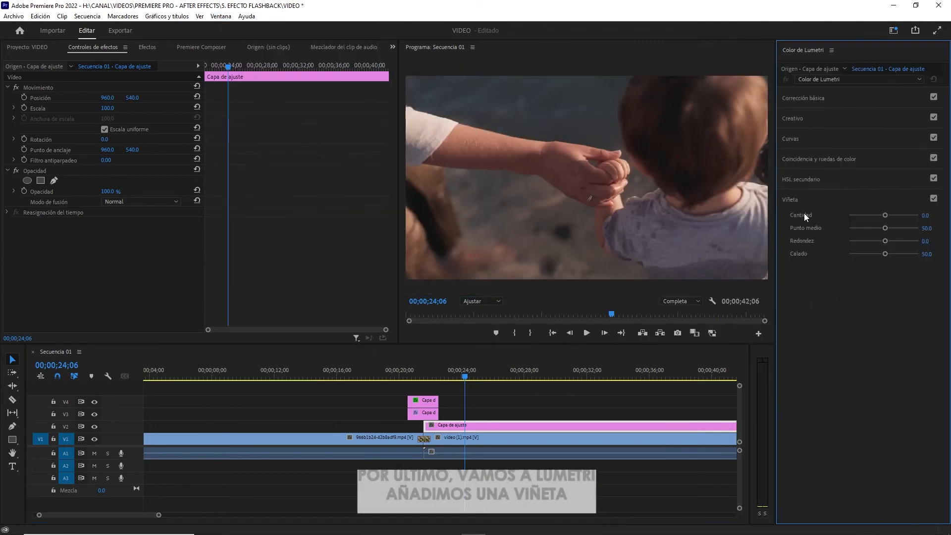
click(808, 198)
click(808, 197)
click(816, 103)
click(816, 103)
click(808, 202)
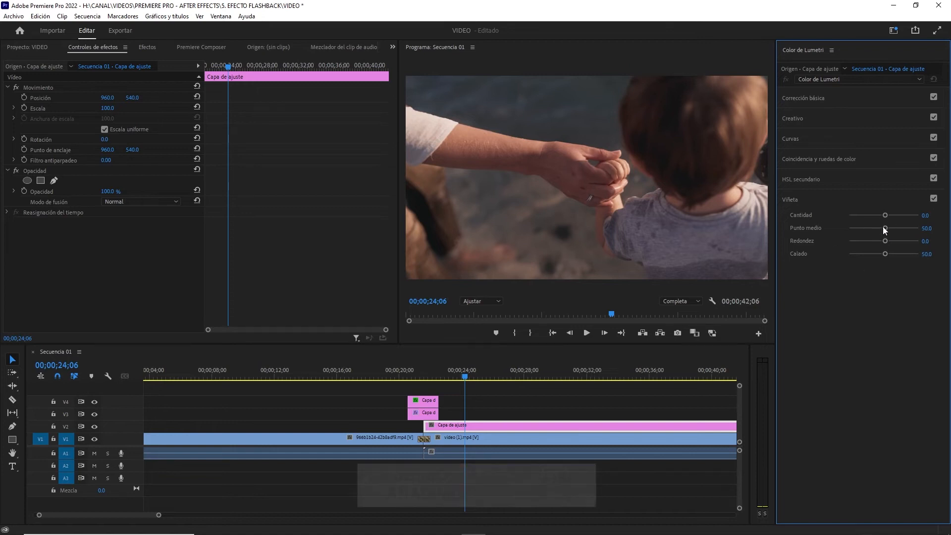
drag(885, 215, 876, 243)
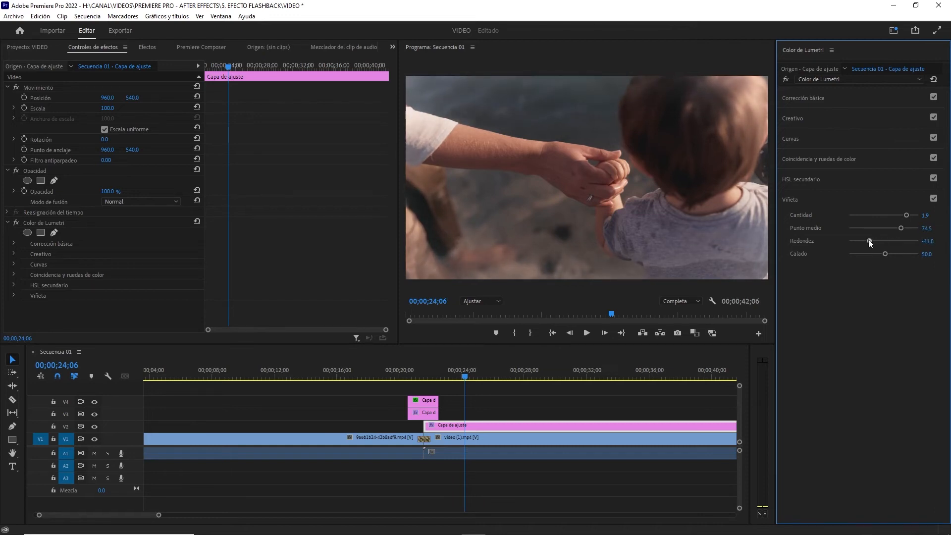
drag(900, 241, 885, 241)
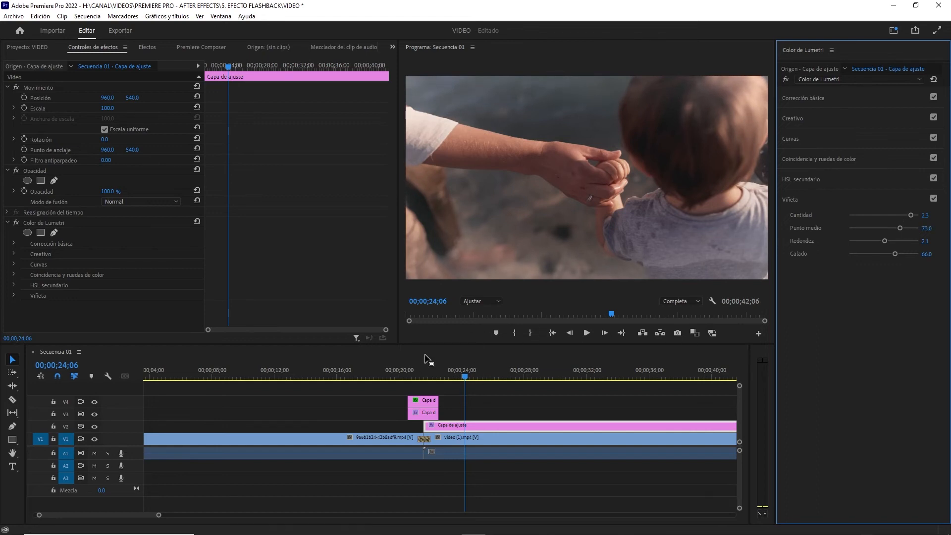
- Play the sequence from about 00;00;18;17 through the cut to preview the finished flashback transition and vignette
drag(394, 375, 376, 376)
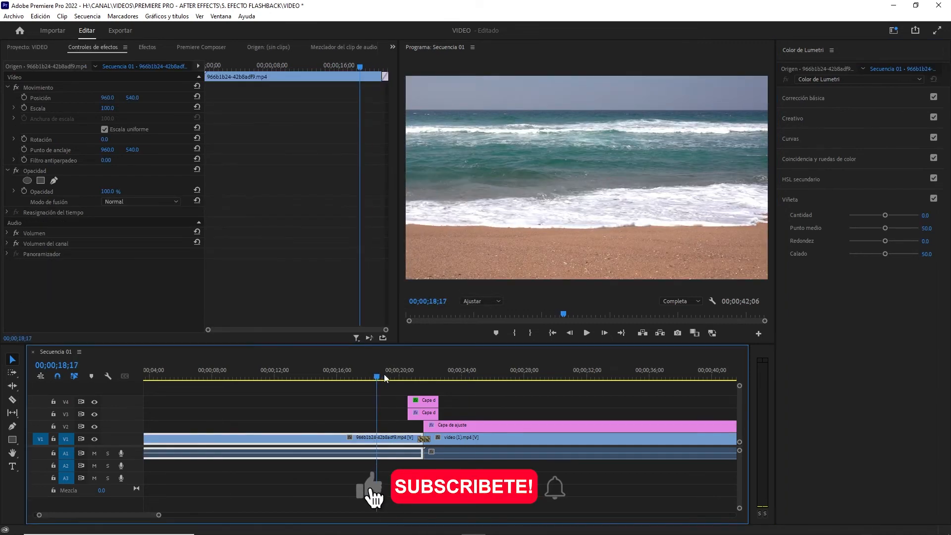
key(space)
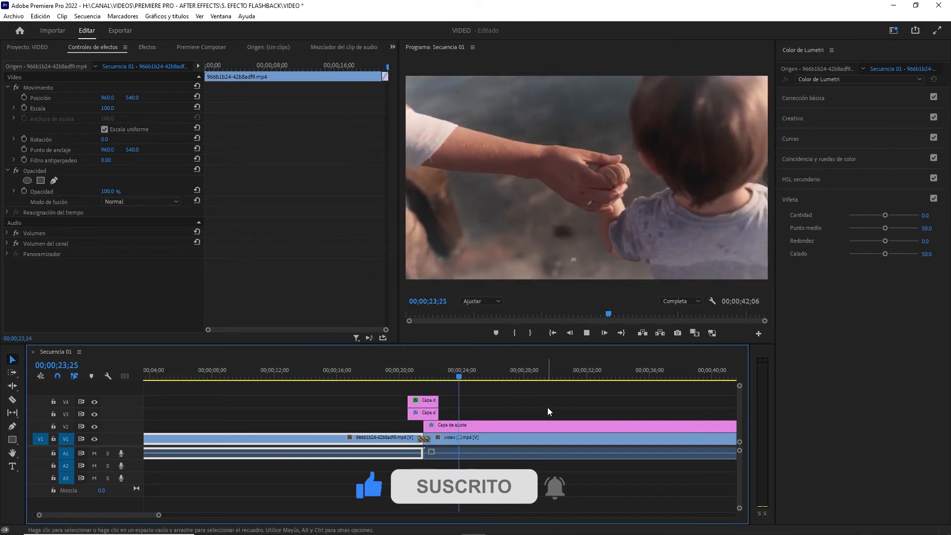
key(space)
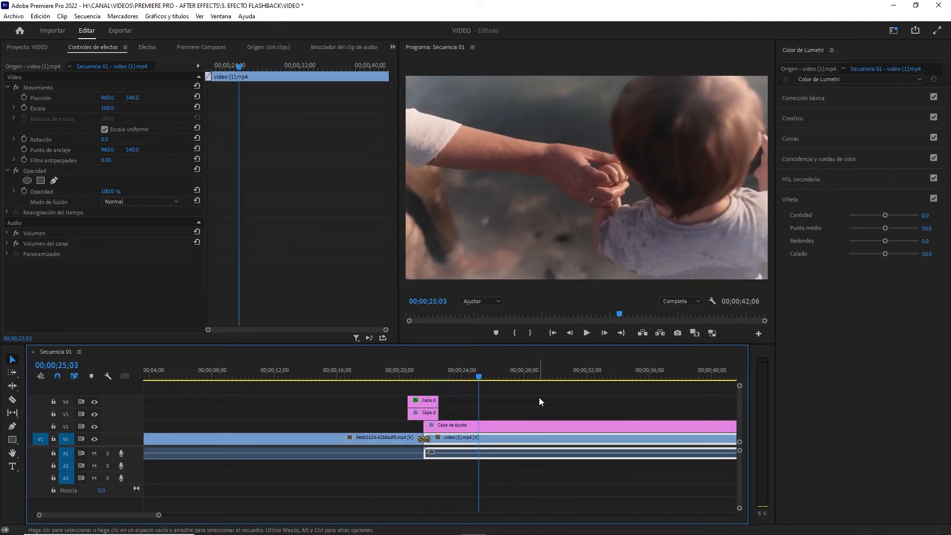